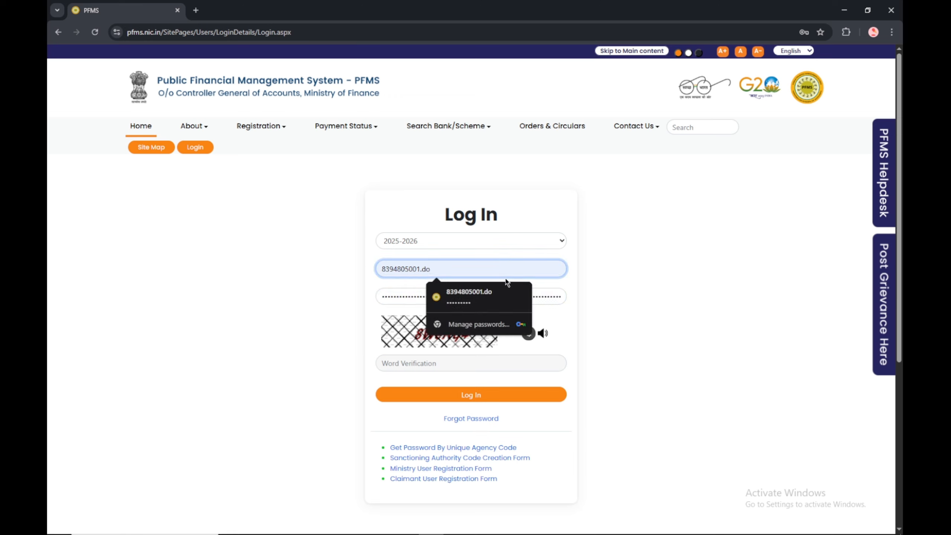
Step: Clear the prefilled user name in the login form
{"action": "key", "text": "BackSpace"}
{"action": "key", "text": "BackSpace"}
{"action": "key", "text": "BackSpace"}
{"action": "key", "text": "BackSpace"}
{"action": "key", "text": "BackSpace"}
{"action": "key", "text": "BackSpace"}
{"action": "key", "text": "BackSpace"}
{"action": "key", "text": "BackSpace"}
{"action": "key", "text": "BackSpace"}
{"action": "key", "text": "BackSpace"}
{"action": "key", "text": "BackSpace"}
{"action": "key", "text": "BackSpace"}
{"action": "key", "text": "BackSpace"}
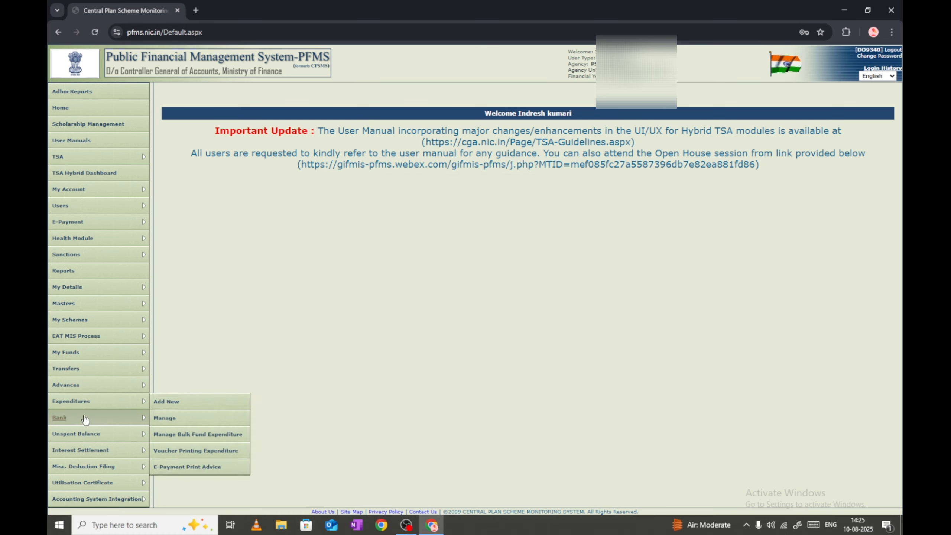
Step: Start a new expenditure for scheme UP113 - Samgra Shiksha (Elementary Education) 3667 UP, paid from the Bank of Baroda account
{"action": "mouse_move", "coordinate": [132, 415]}
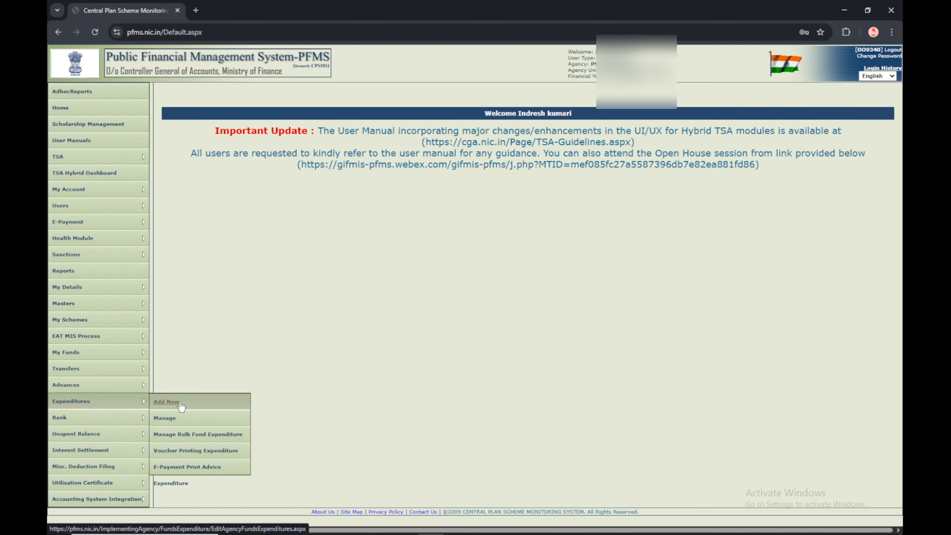
{"action": "left_click", "coordinate": [180, 404]}
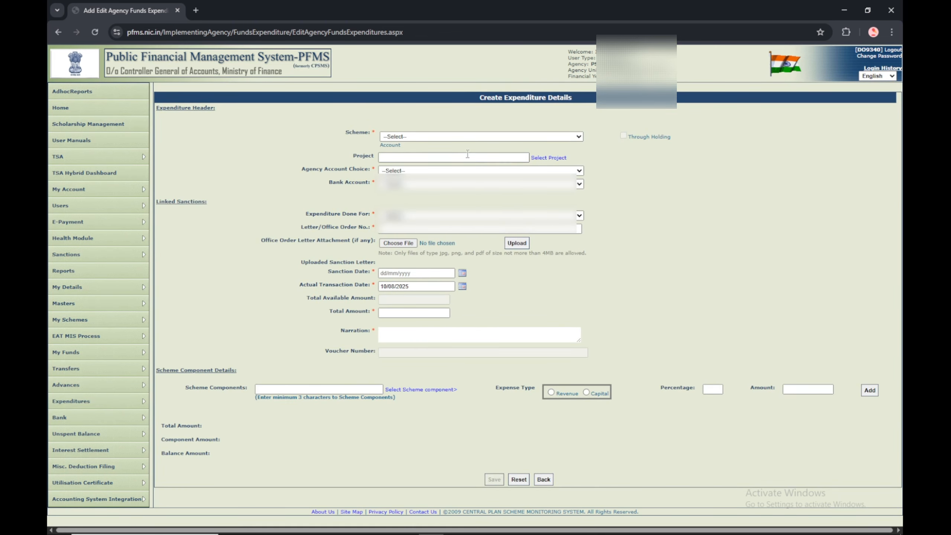
{"action": "left_click", "coordinate": [580, 139]}
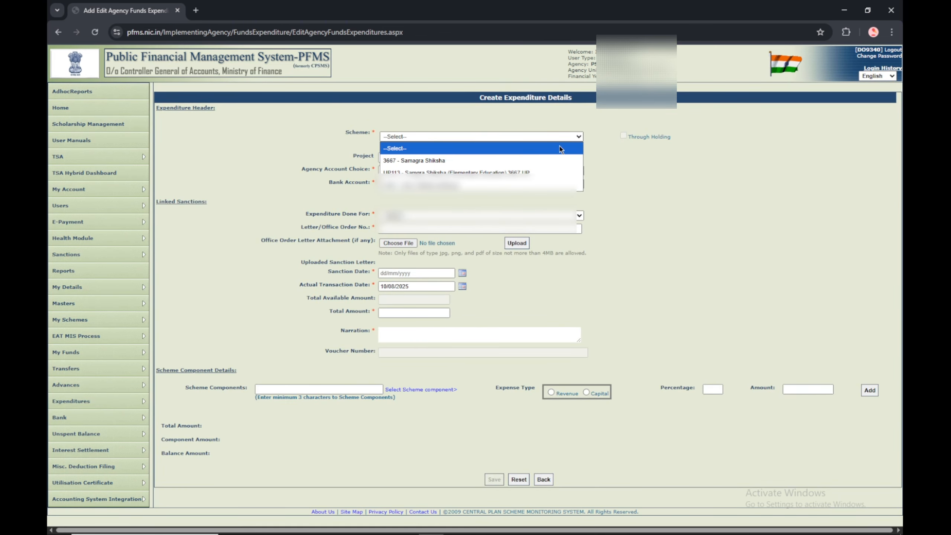
{"action": "left_click", "coordinate": [519, 172]}
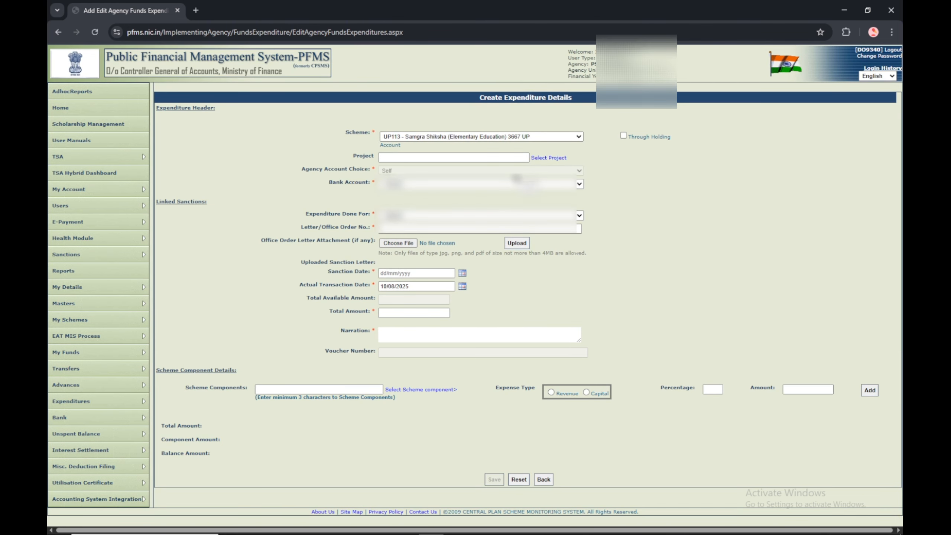
{"action": "left_click", "coordinate": [579, 183]}
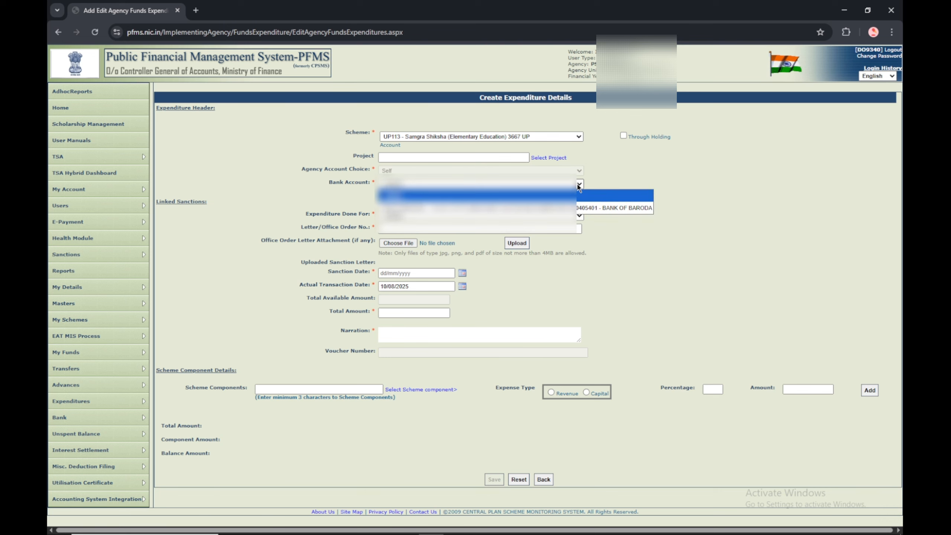
{"action": "left_click", "coordinate": [602, 209]}
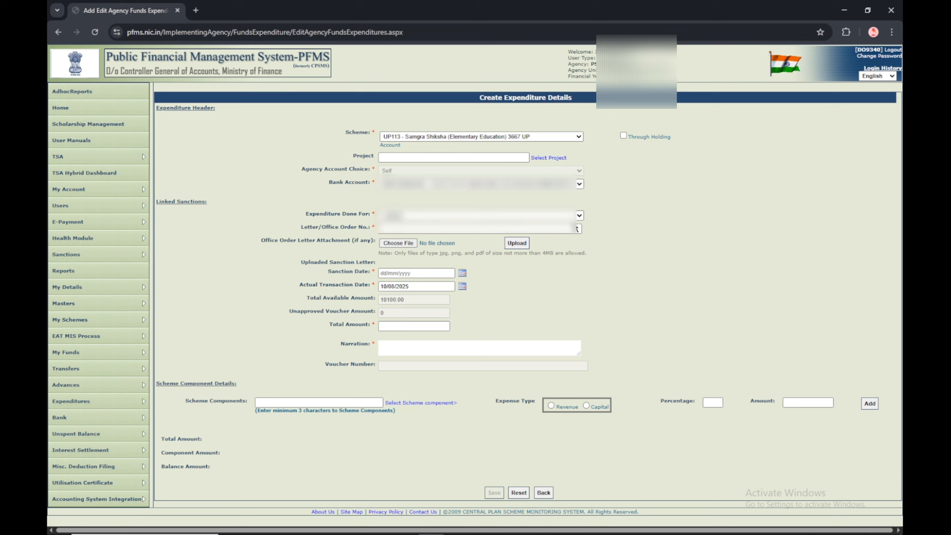
Step: Set the expenditure as done for Vendors, select the payee vendor, and enter "composite grant august 2025" as the letter/office order number
{"action": "left_click", "coordinate": [581, 219]}
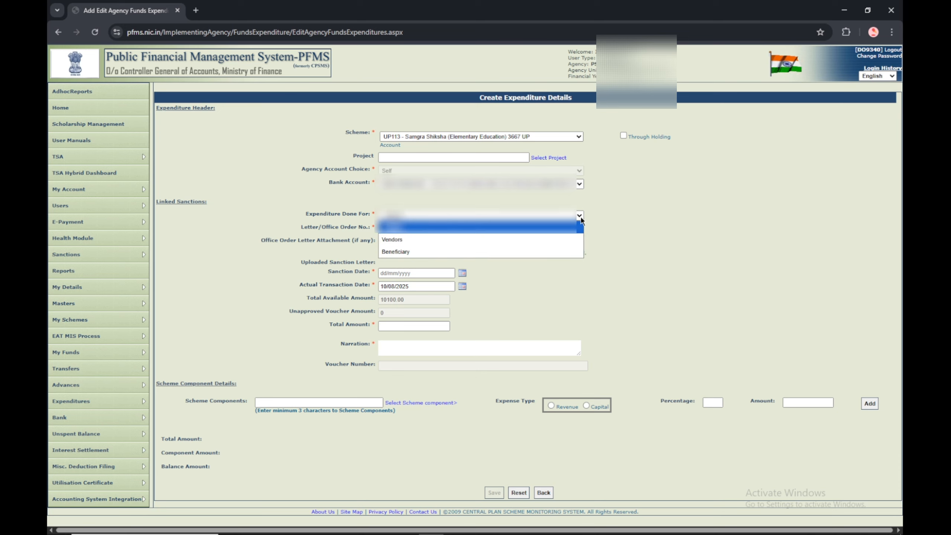
{"action": "left_click", "coordinate": [452, 241]}
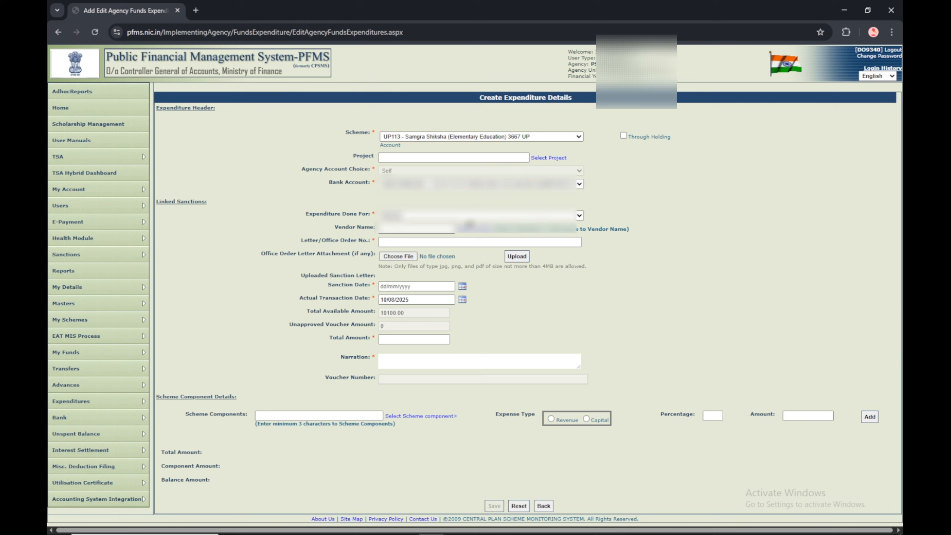
{"action": "left_click", "coordinate": [469, 230]}
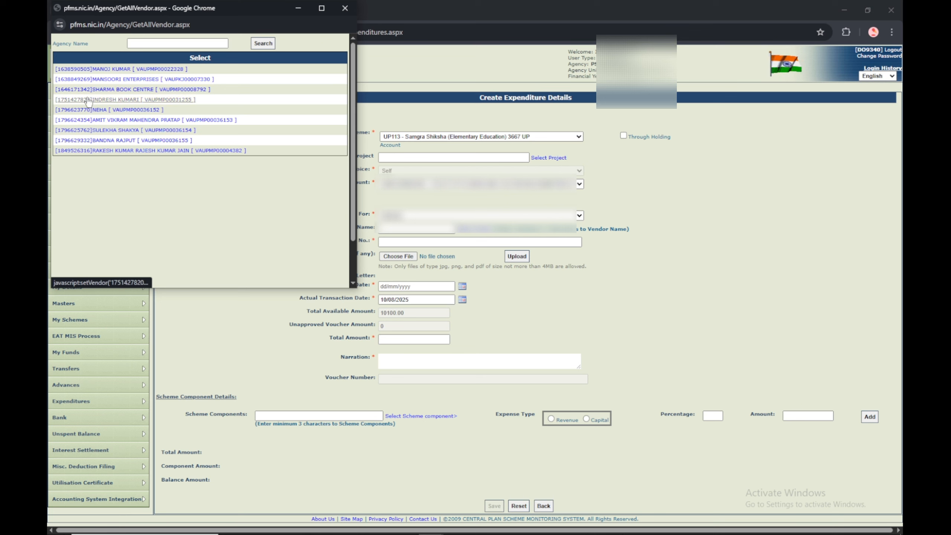
{"action": "left_click", "coordinate": [141, 66]}
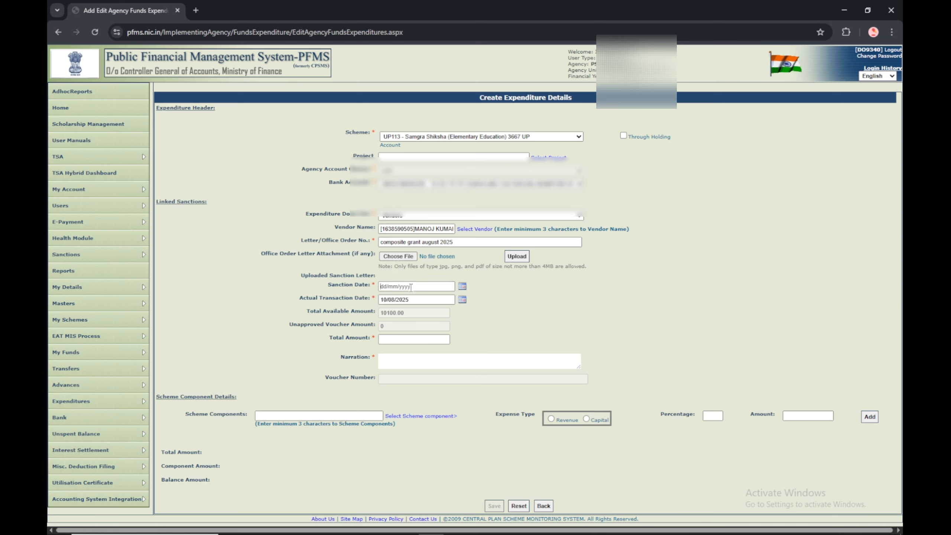
Step: Set the sanction date to 10/08/2025, the total amount to 10100 and the narration to "SMC COMPOSITE GRANT 2025"
{"action": "left_click", "coordinate": [412, 287]}
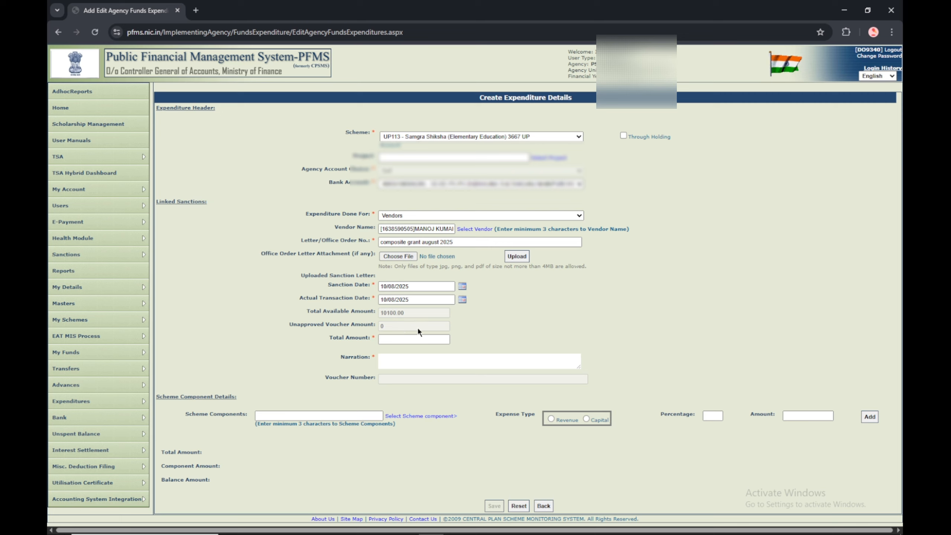
{"action": "type", "text": "10100"}
{"action": "left_click", "coordinate": [437, 354]}
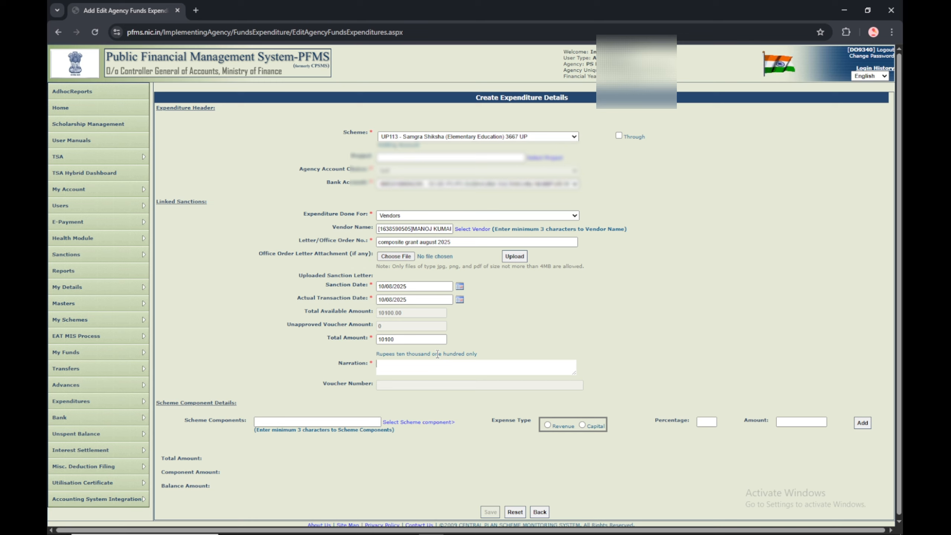
{"action": "type", "text": "SMC COMPOSITE GRANT 2025"}
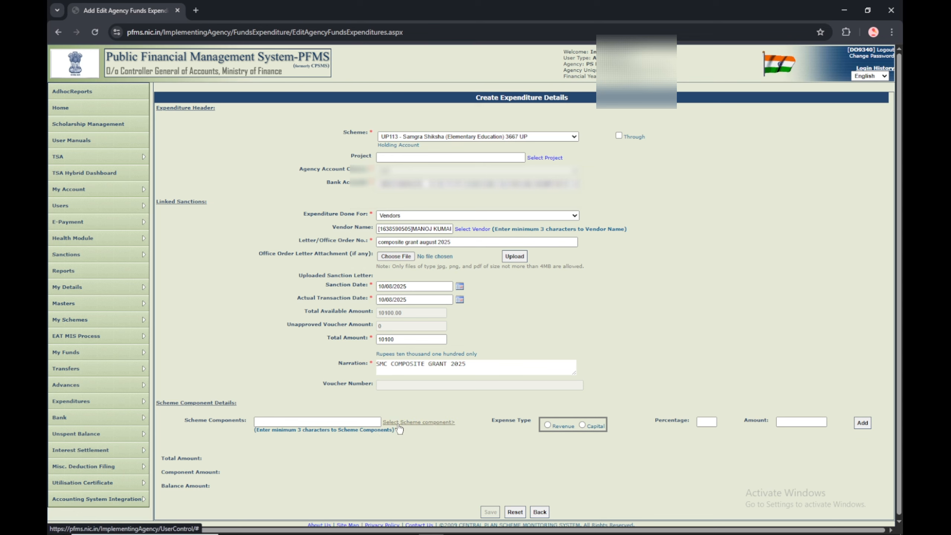
Step: Choose the scheme component [F.01.18] Composite School Grant (Elementary) under Elementary Education
{"action": "left_click", "coordinate": [399, 423]}
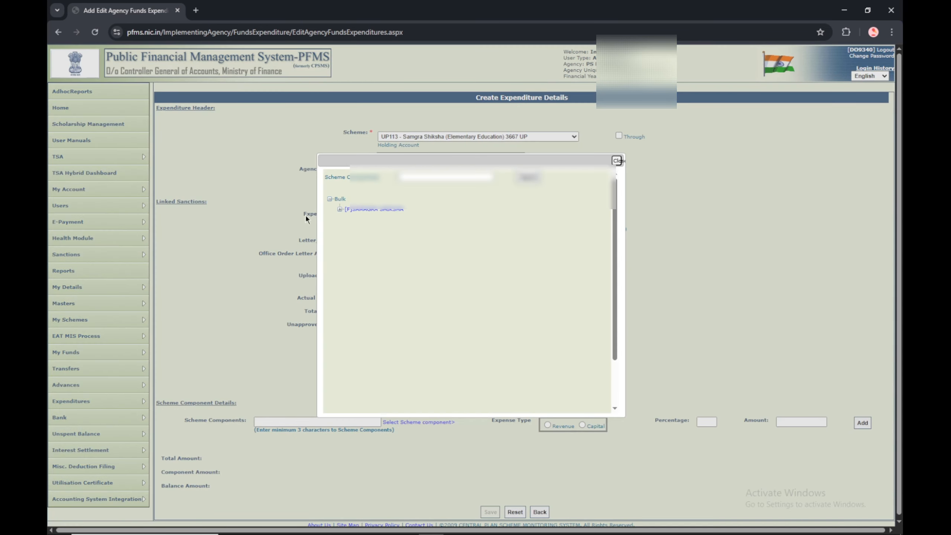
{"action": "left_click", "coordinate": [339, 209]}
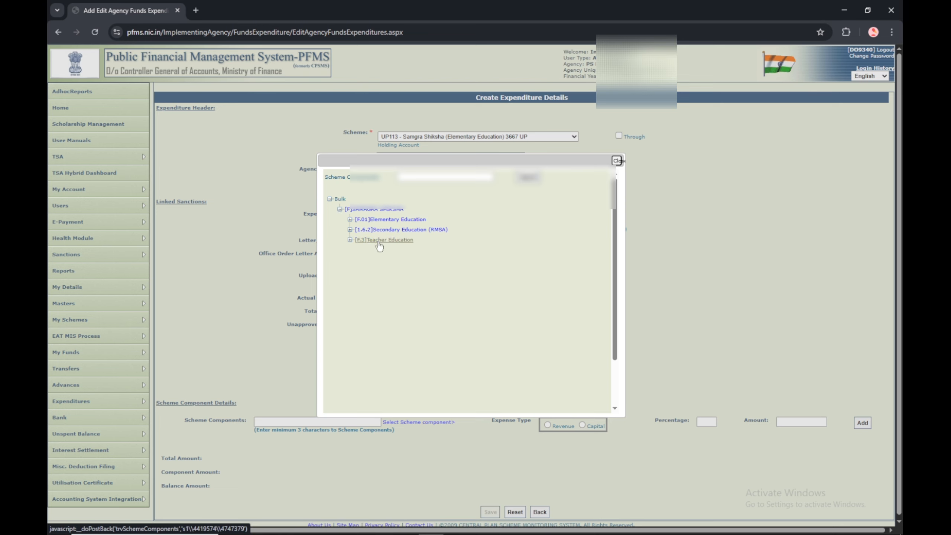
{"action": "left_click", "coordinate": [396, 220]}
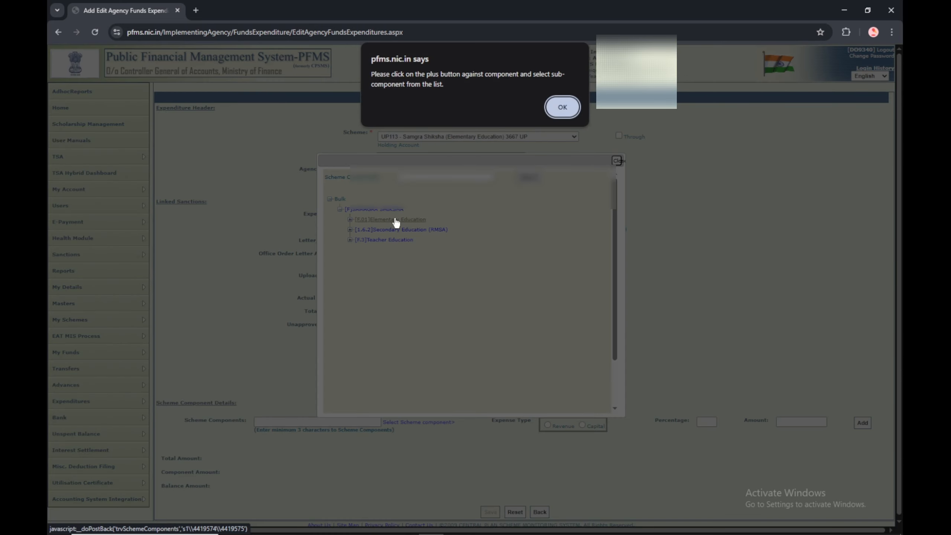
{"action": "left_click", "coordinate": [563, 106]}
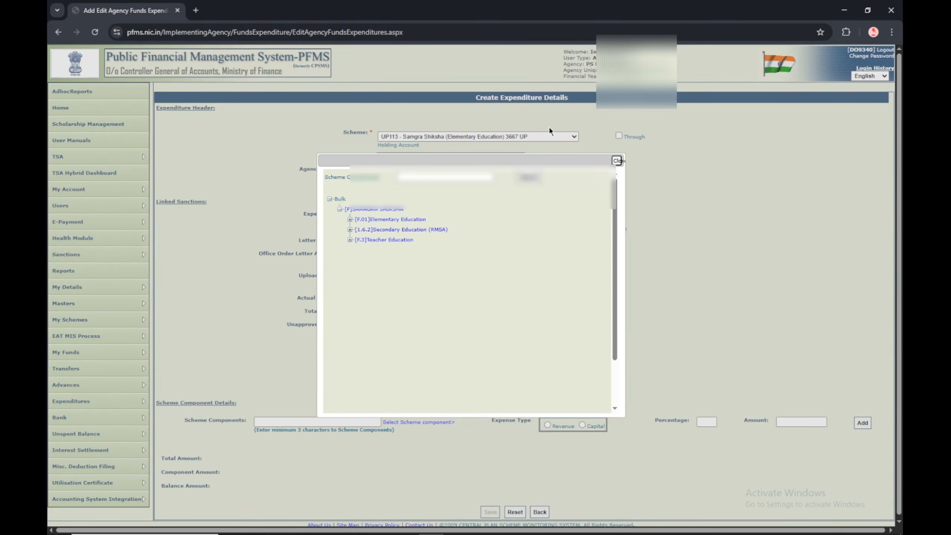
{"action": "left_click", "coordinate": [396, 222]}
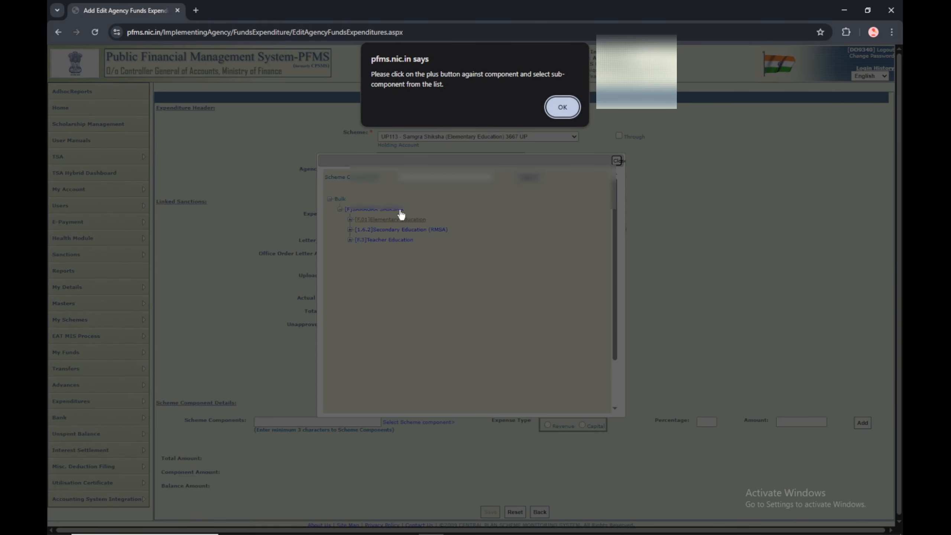
{"action": "left_click", "coordinate": [560, 108]}
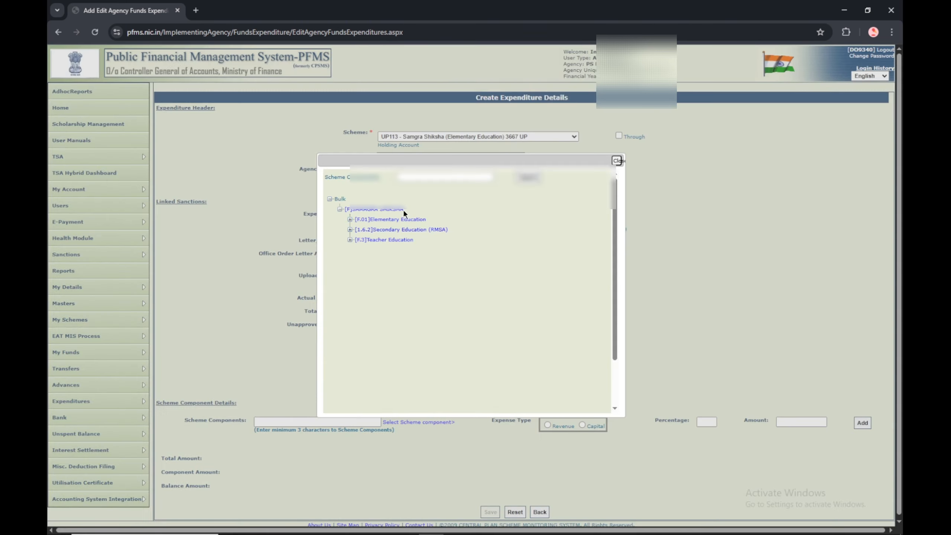
{"action": "left_click", "coordinate": [350, 219]}
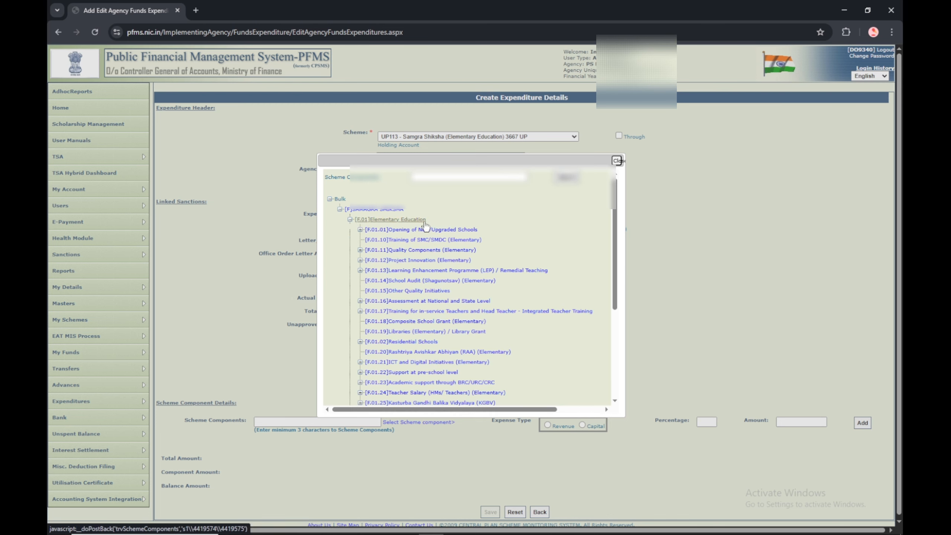
{"action": "left_click", "coordinate": [429, 321]}
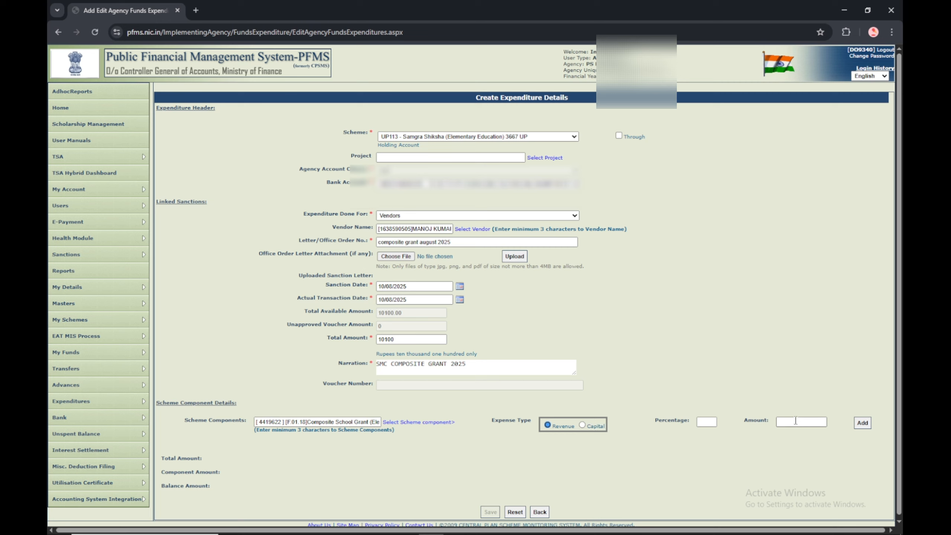
Step: Add the component as a Revenue expense with amount 10100, select its row and save the expenditure
{"action": "type", "text": "10100"}
{"action": "left_click", "coordinate": [865, 426]}
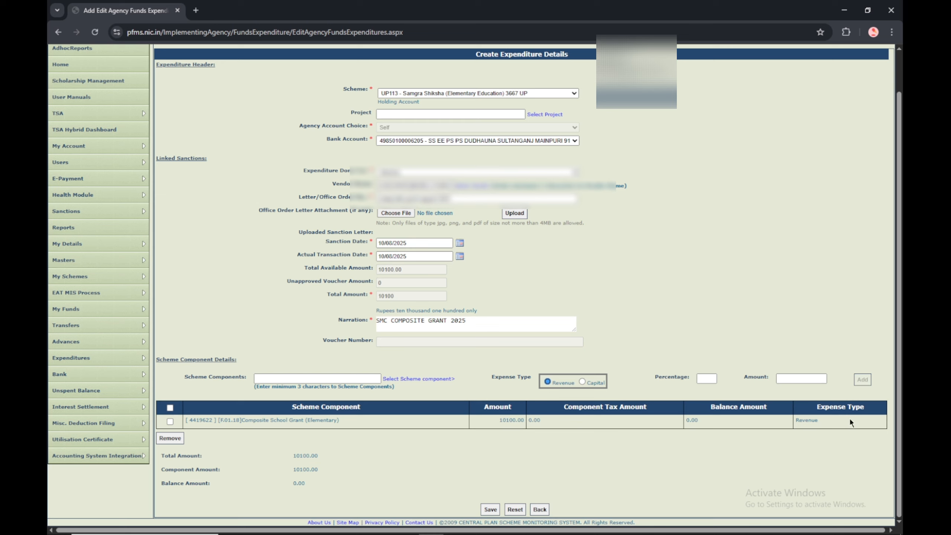
{"action": "left_click", "coordinate": [170, 421]}
{"action": "left_click", "coordinate": [489, 512]}
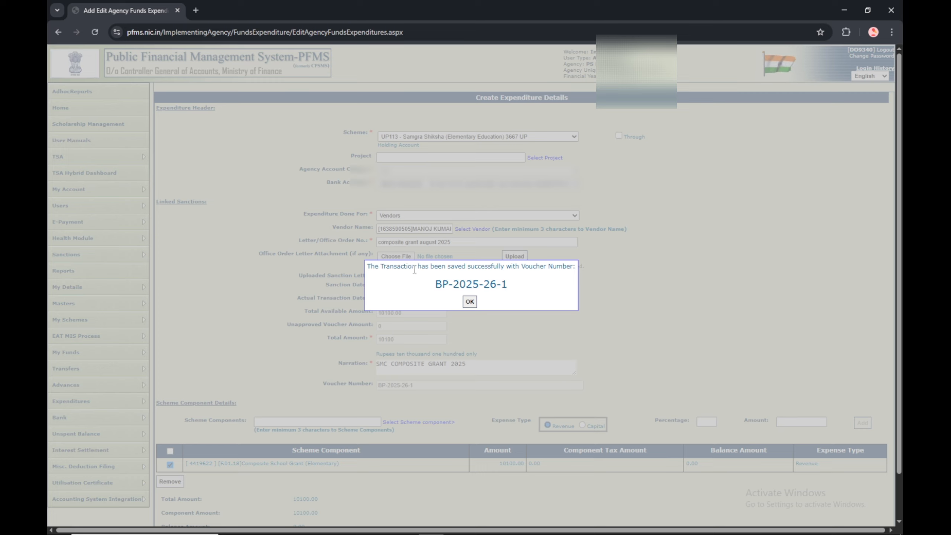
{"action": "left_click", "coordinate": [472, 301]}
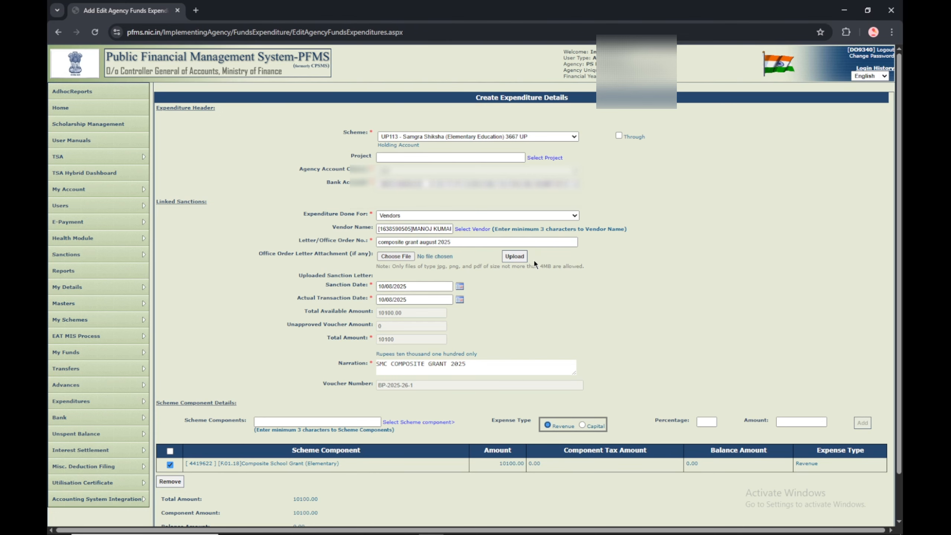
Step: Proceed to the payee details of the saved expenditure and add the e-payment instrument type
{"action": "scroll", "coordinate": [474, 318], "scroll_direction": "down", "scroll_amount": 2}
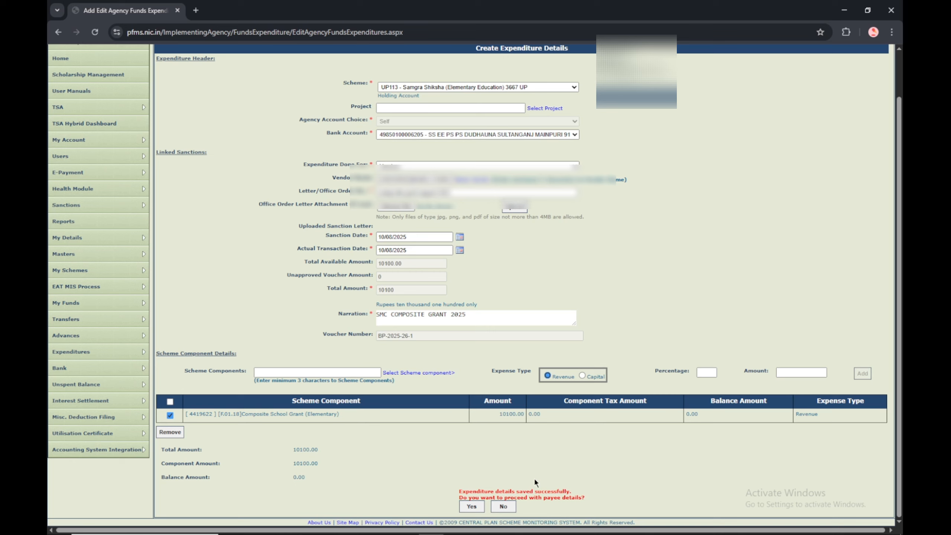
{"action": "left_click", "coordinate": [470, 511]}
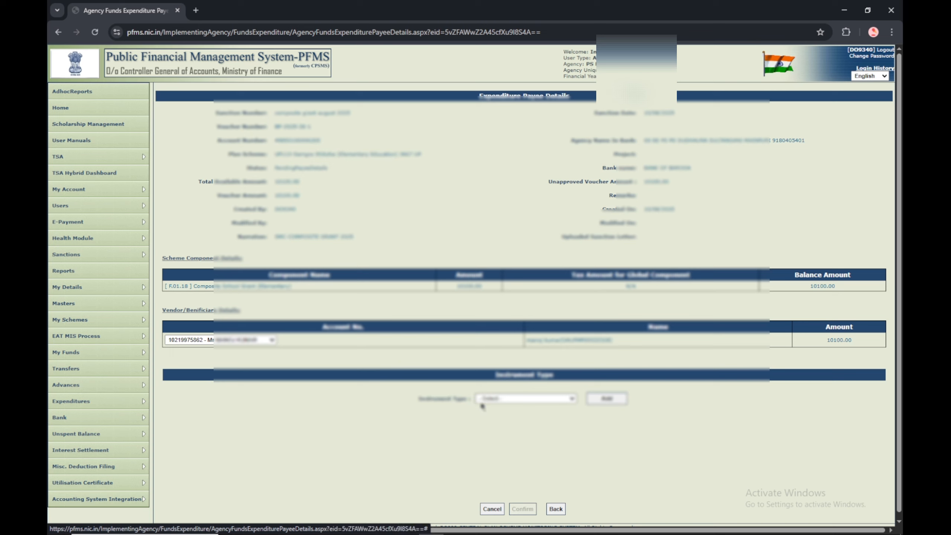
{"action": "left_click", "coordinate": [561, 399]}
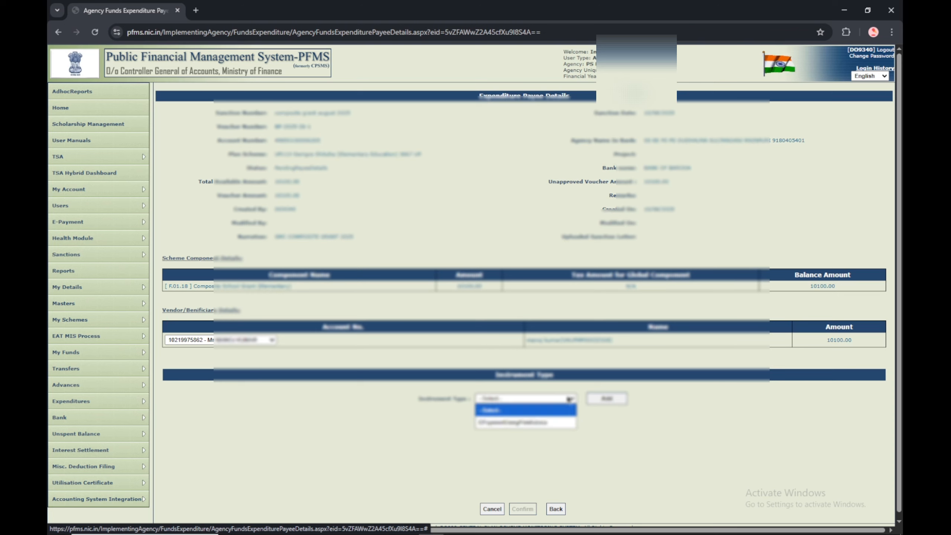
{"action": "left_click", "coordinate": [513, 423]}
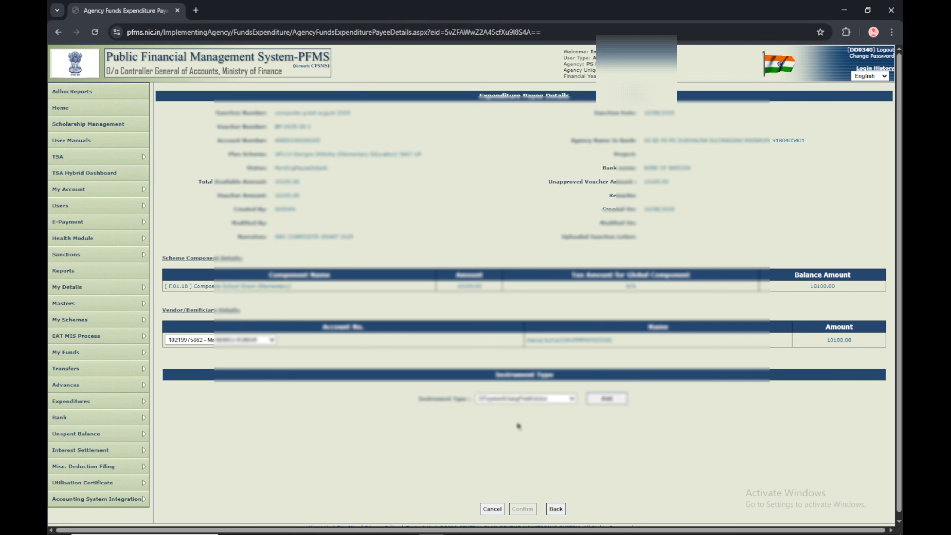
{"action": "left_click", "coordinate": [610, 399]}
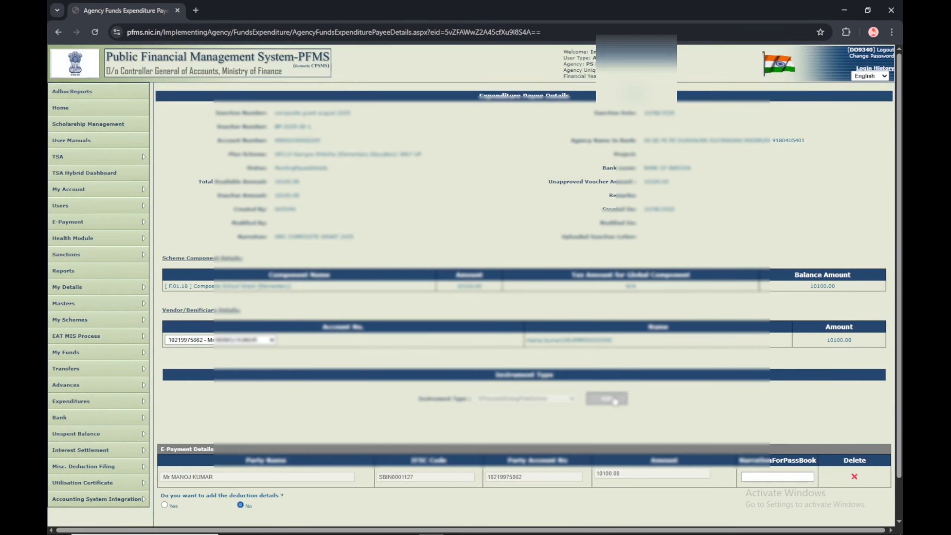
Step: Enter "COMPOSITE GRANT AUGUST 2025" as the passbook narration, confirm the payee details and submit the expenditure for approval
{"action": "scroll", "coordinate": [509, 359], "scroll_direction": "down", "scroll_amount": 2}
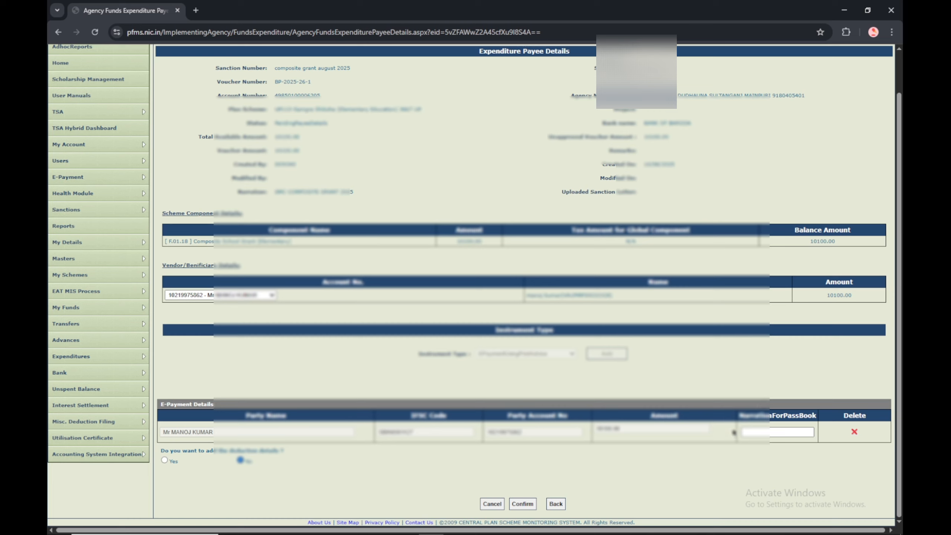
{"action": "left_click", "coordinate": [762, 432]}
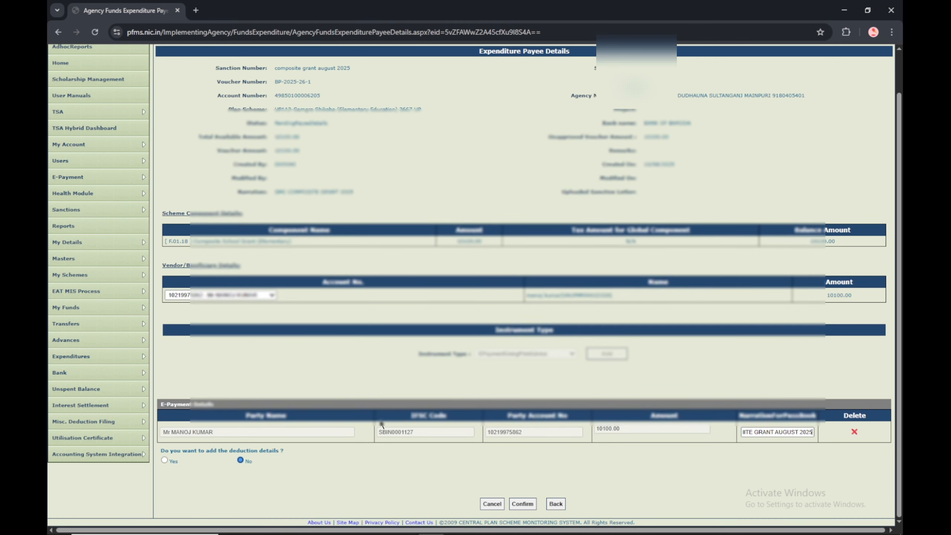
{"action": "left_click", "coordinate": [525, 505]}
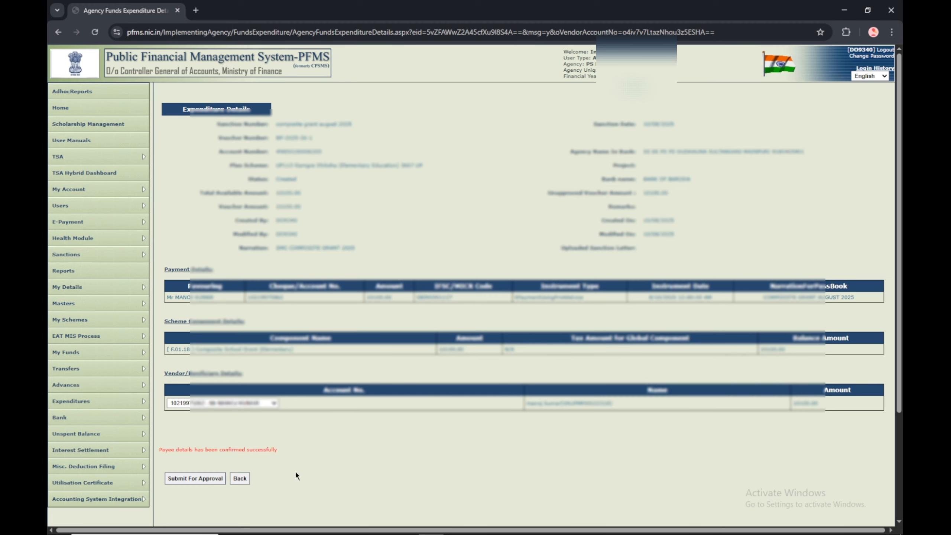
{"action": "left_click", "coordinate": [207, 479]}
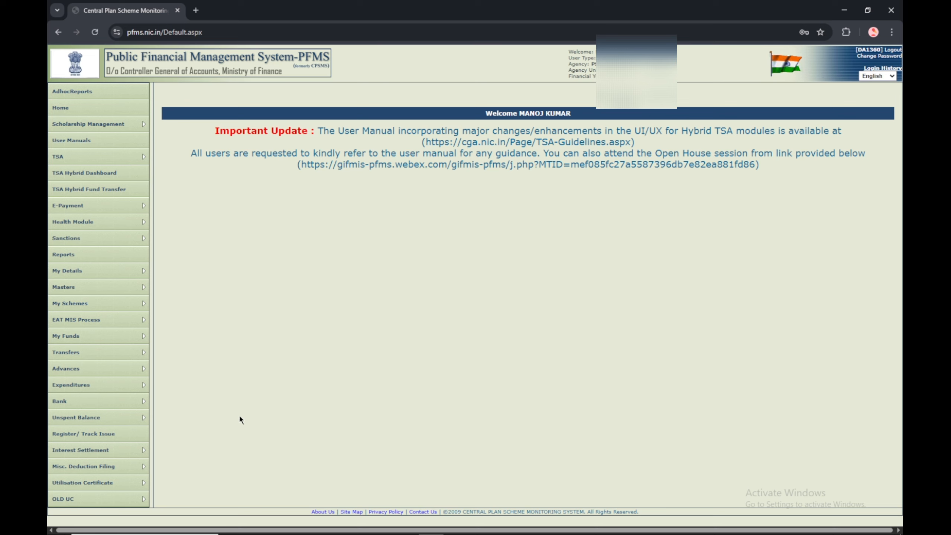
Step: Open the expenditure approval page and search the submitted expenditures for scheme UP113 - Samgra Shiksha (Elementary Education) 3667 UP
{"action": "mouse_move", "coordinate": [143, 385]}
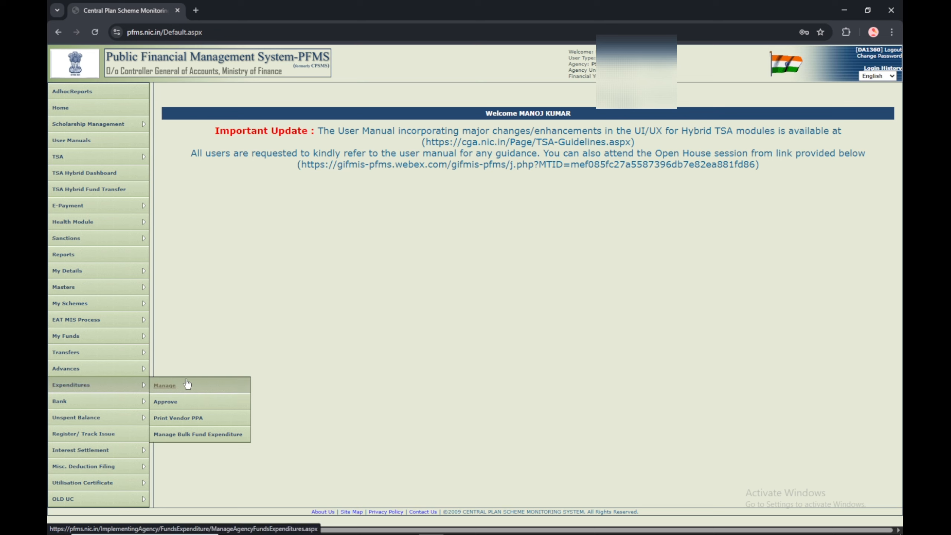
{"action": "left_click", "coordinate": [171, 400]}
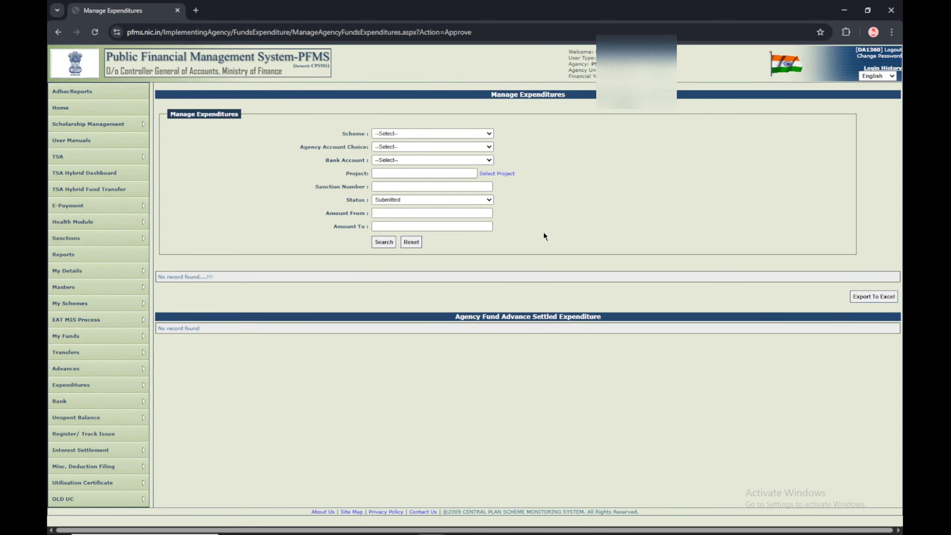
{"action": "left_click", "coordinate": [431, 132]}
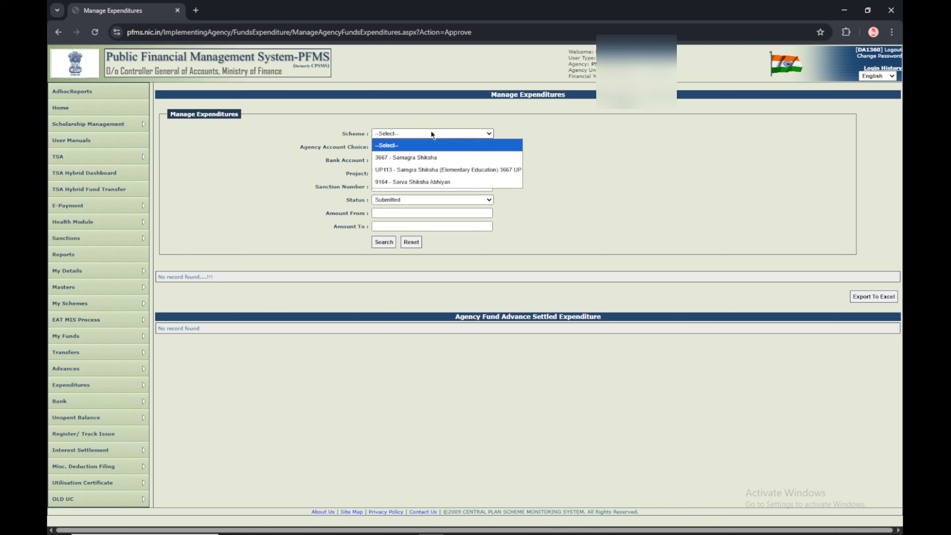
{"action": "left_click", "coordinate": [468, 168]}
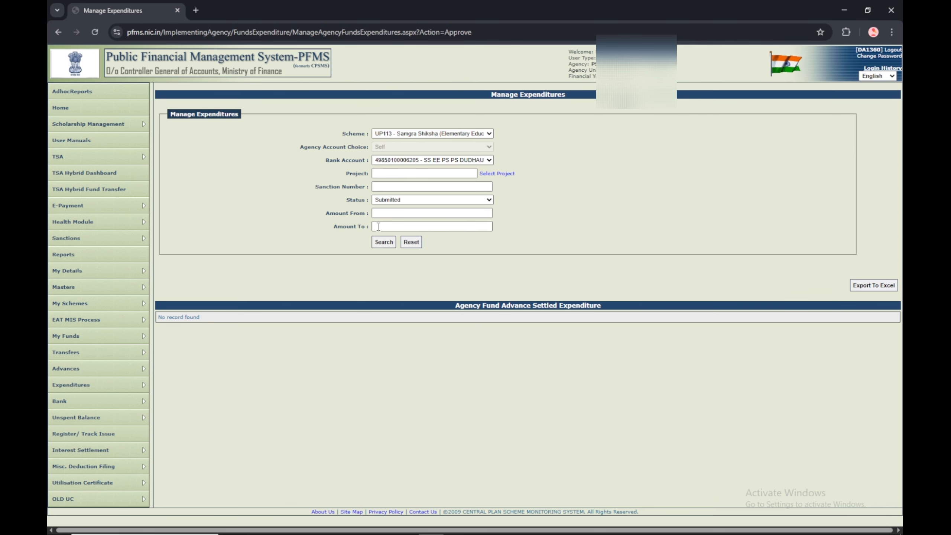
{"action": "left_click", "coordinate": [384, 242]}
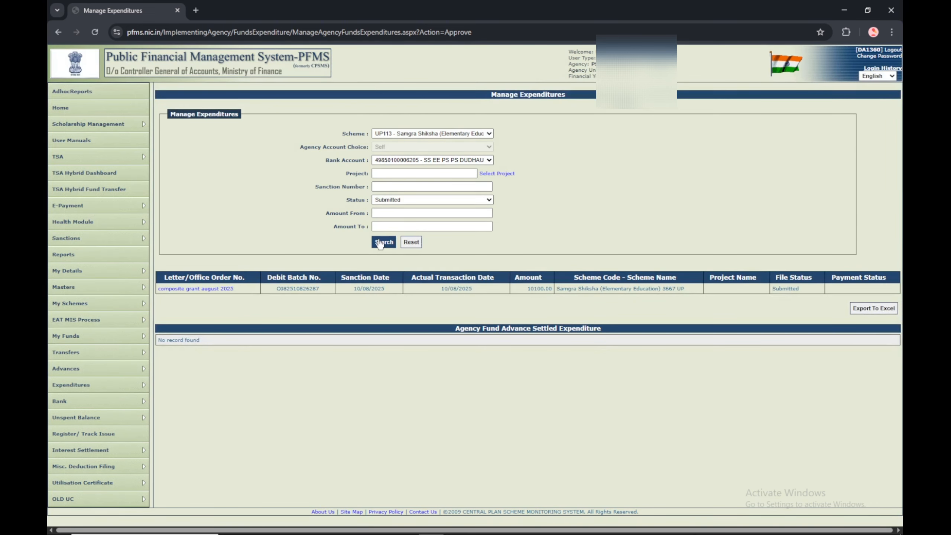
Step: Open the submitted expenditure "composite grant august 2025" and approve it with the remark "approved"
{"action": "mouse_move", "coordinate": [81, 392]}
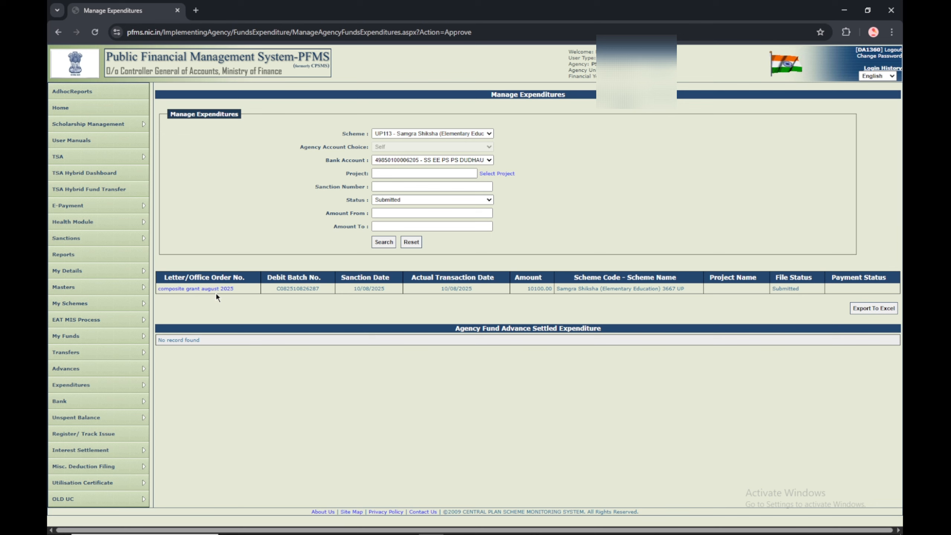
{"action": "left_click", "coordinate": [173, 289]}
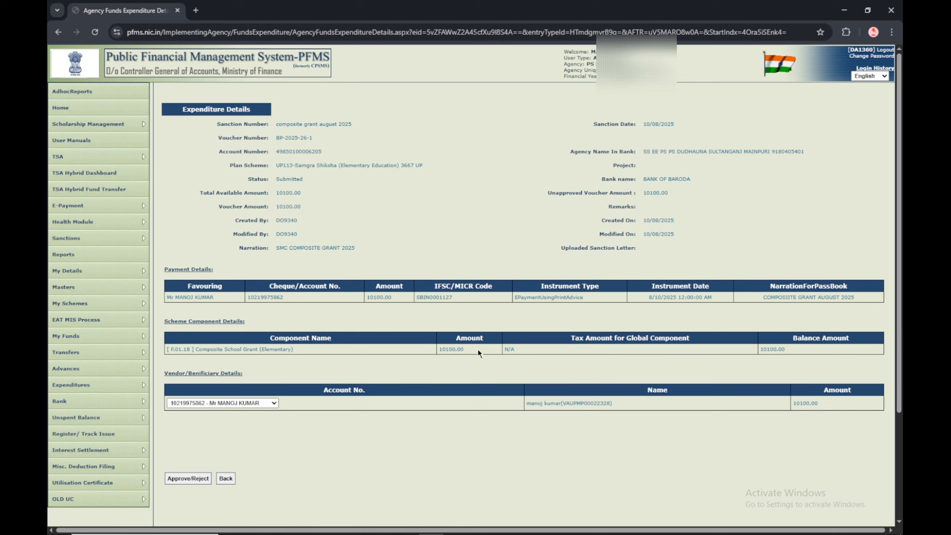
{"action": "left_click", "coordinate": [189, 478]}
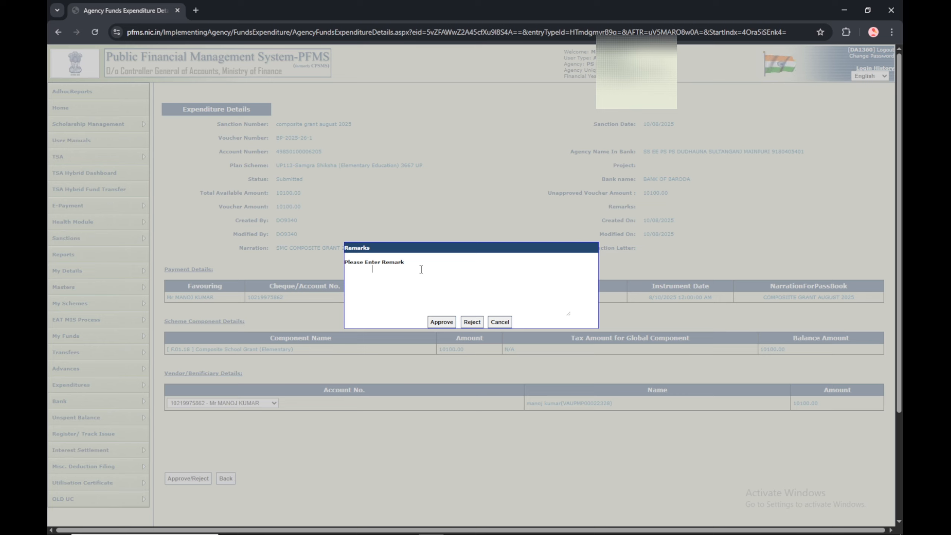
{"action": "type", "text": "approved"}
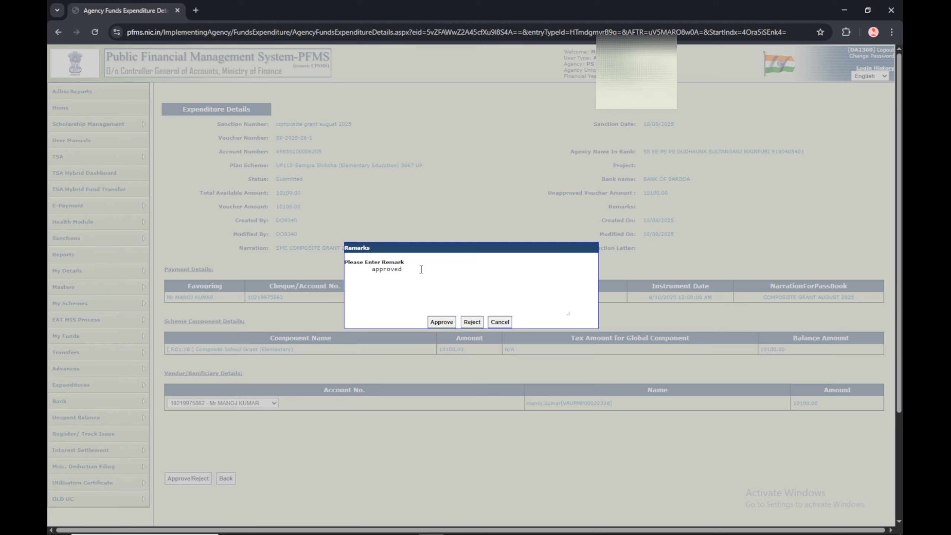
{"action": "left_click", "coordinate": [443, 323]}
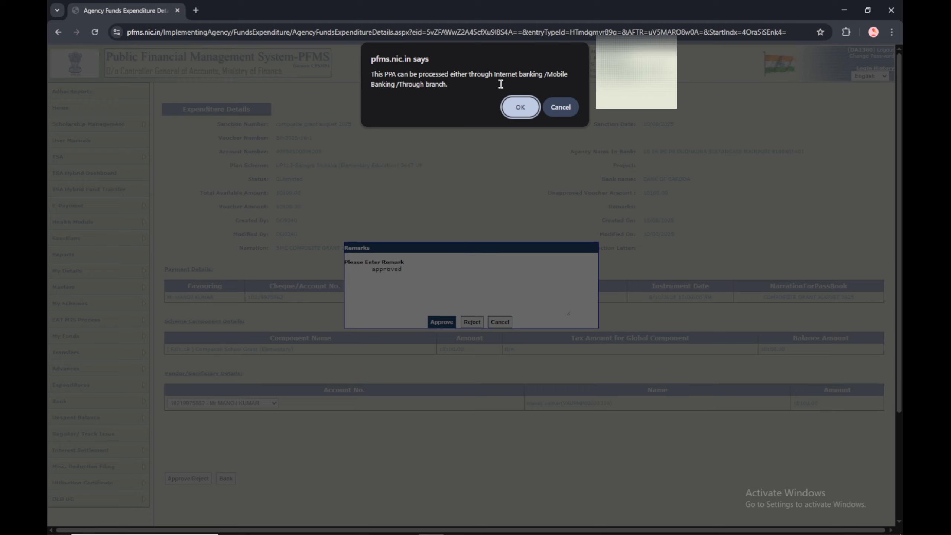
{"action": "left_click", "coordinate": [521, 107]}
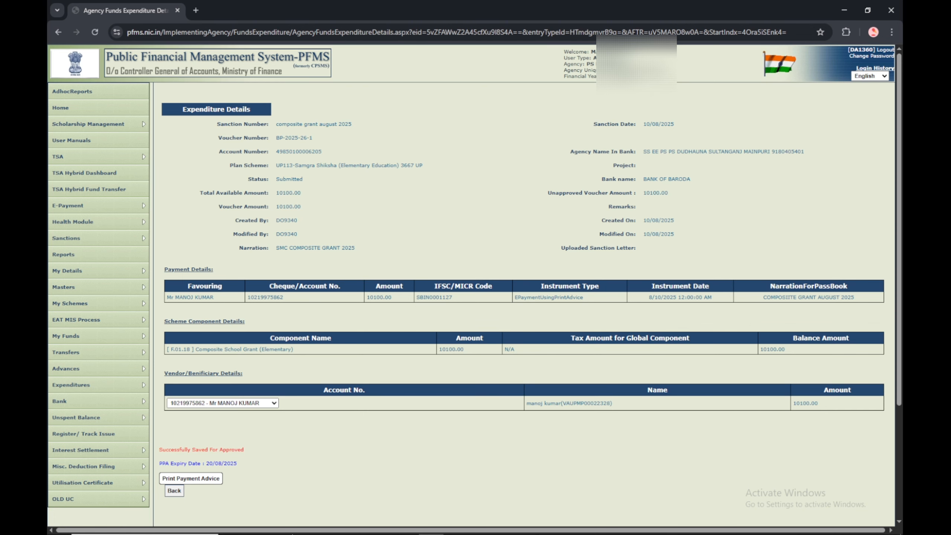
Step: Request the printable payment advice for the approved composite grant expenditure
{"action": "scroll", "coordinate": [402, 456], "scroll_direction": "down", "scroll_amount": 4}
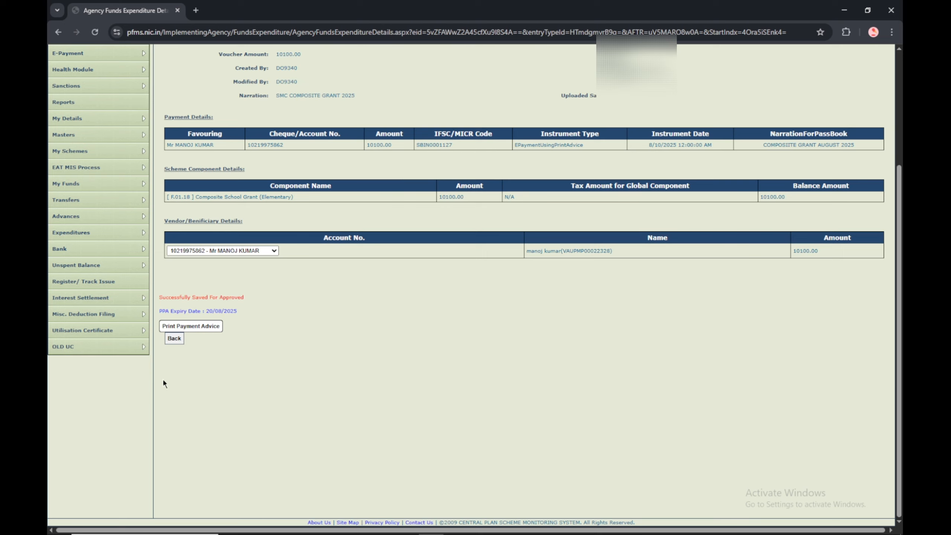
{"action": "left_click", "coordinate": [200, 327]}
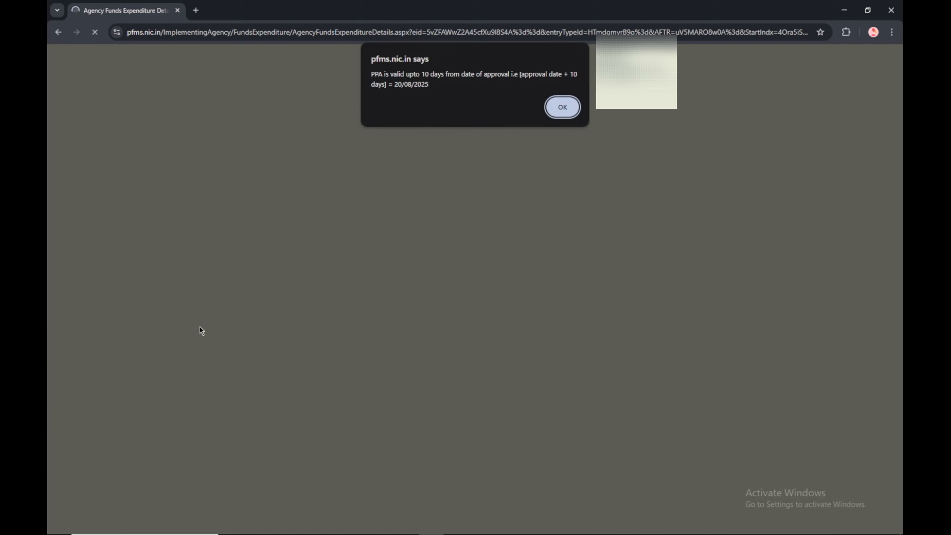
{"action": "left_click", "coordinate": [561, 107]}
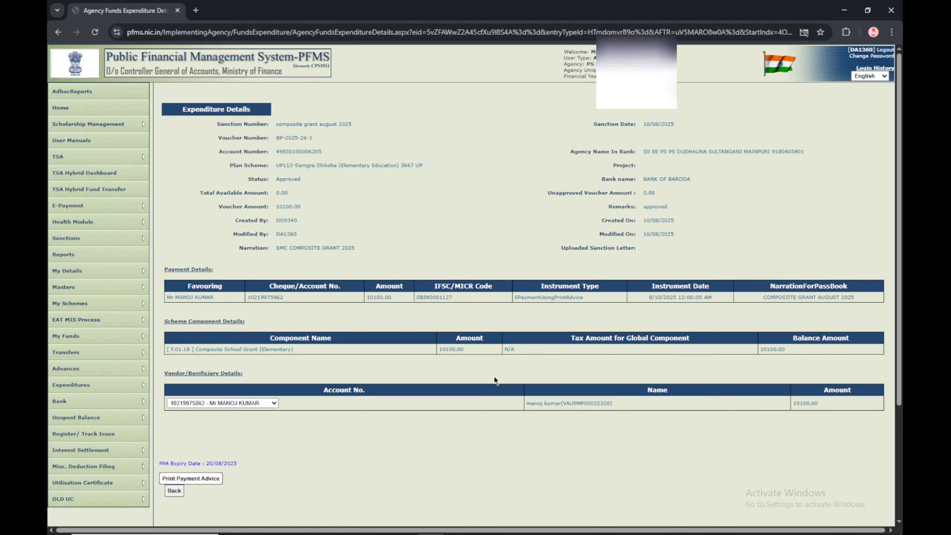
{"action": "scroll", "coordinate": [494, 380], "scroll_direction": "down", "scroll_amount": 5}
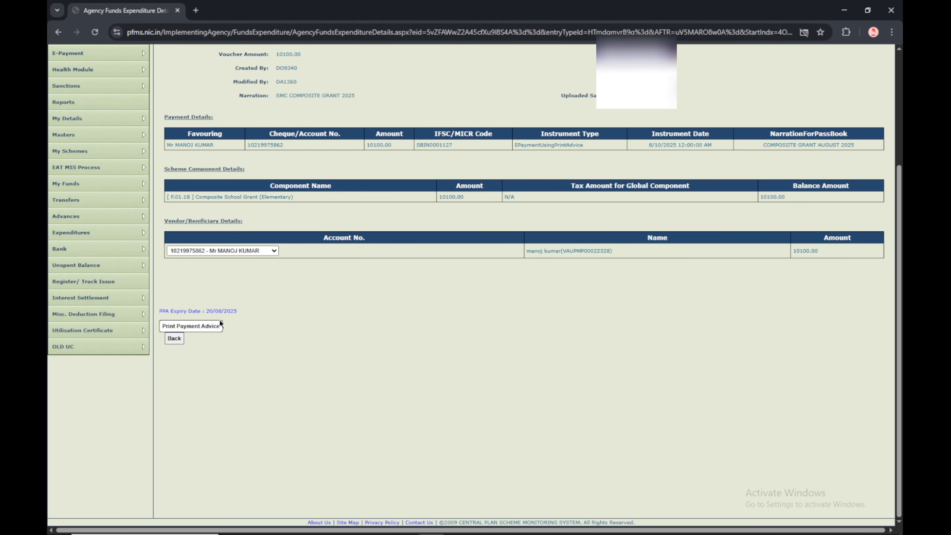
{"action": "scroll", "coordinate": [361, 519], "scroll_direction": "up", "scroll_amount": 5}
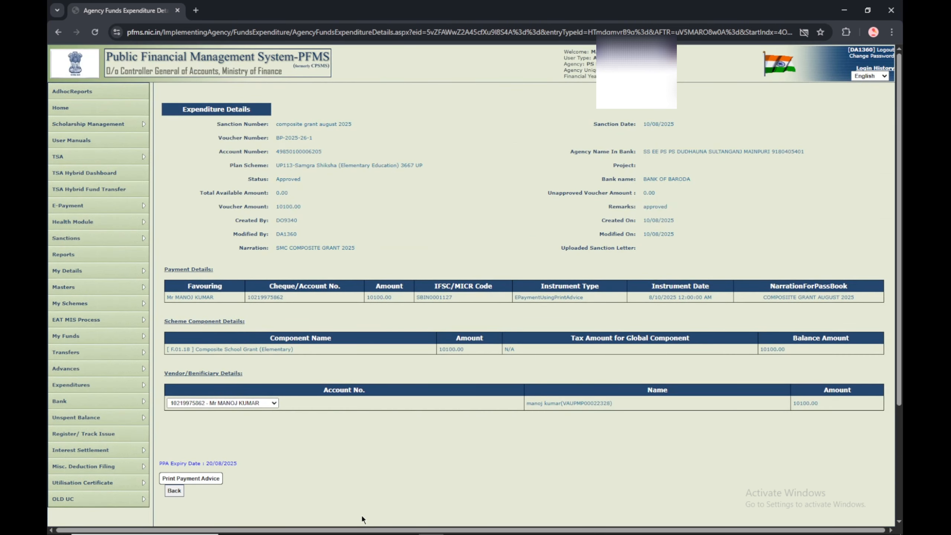